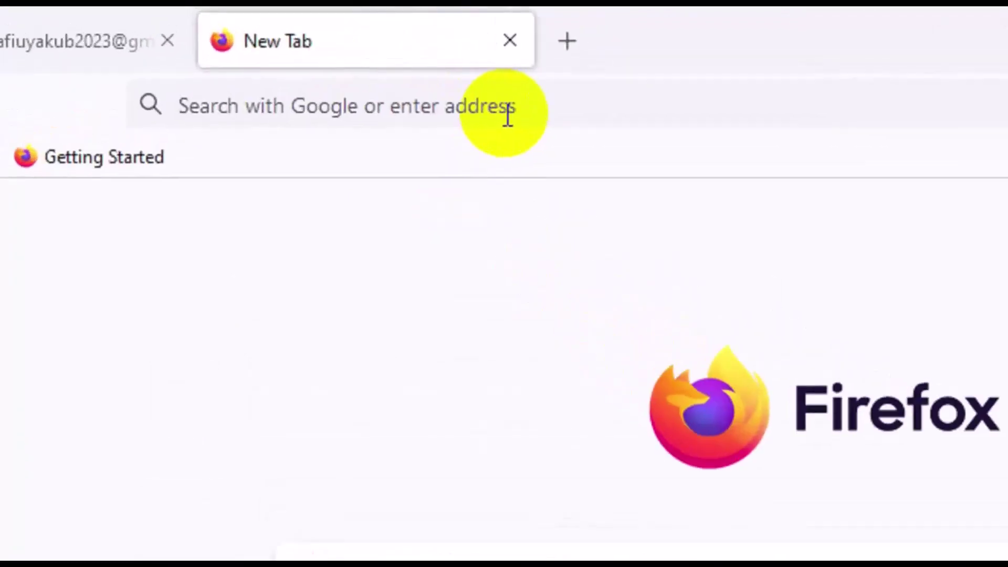
{"action": "left_click", "coordinate": [472, 107]}
{"action": "type", "text": "www."}
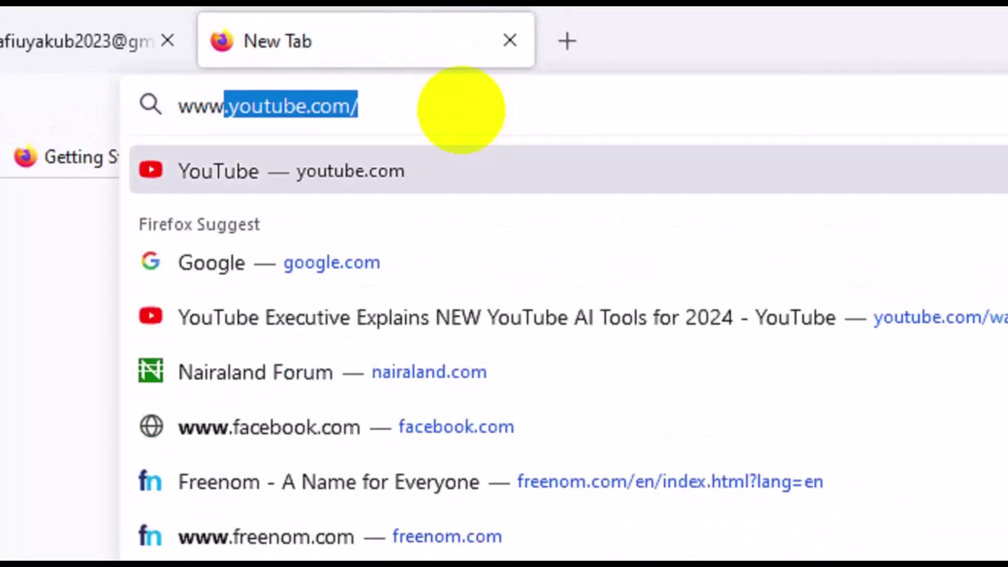
{"action": "type", "text": "flutter"}
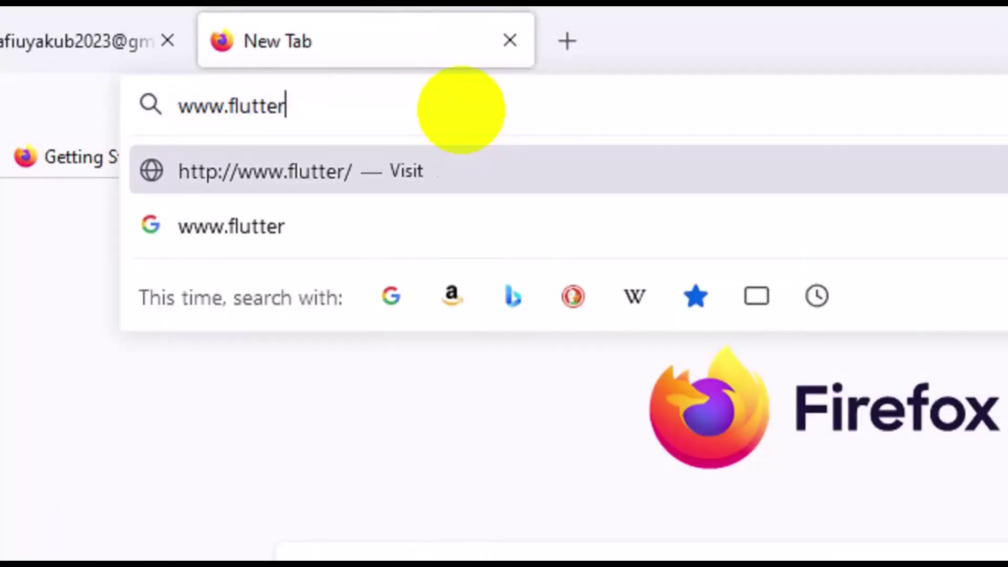
{"action": "type", "text": "wave,com"}
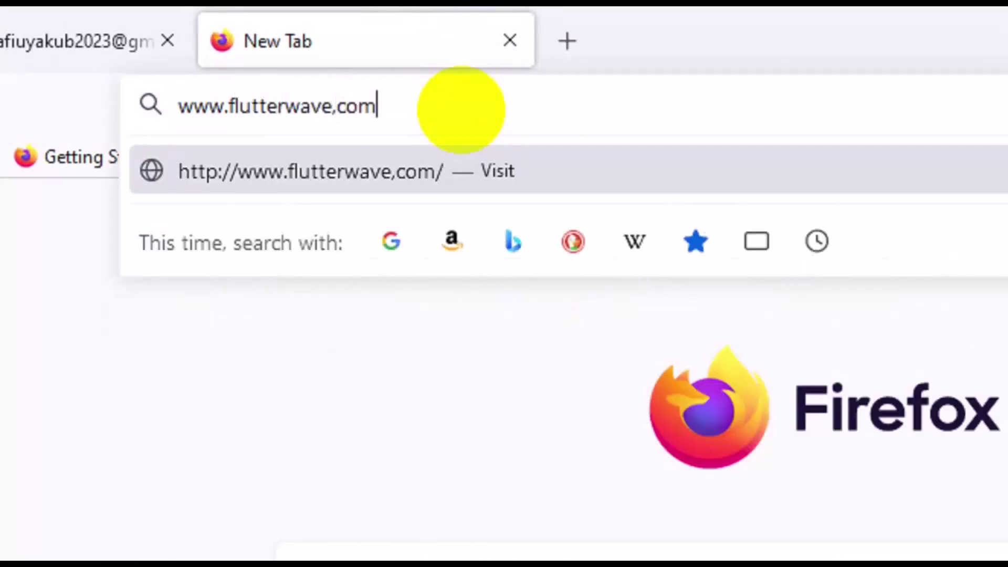
{"action": "key", "text": "Return"}
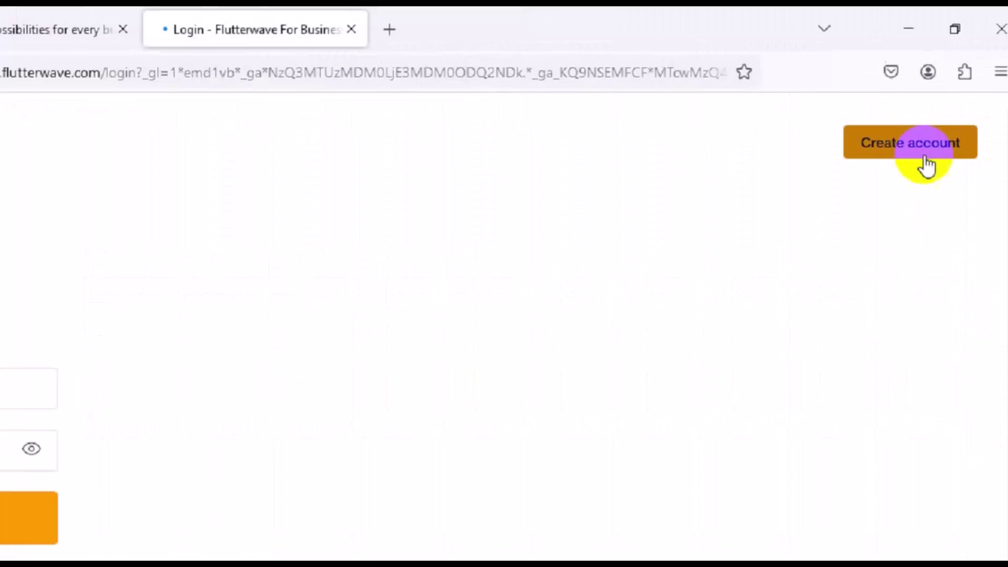
{"action": "left_click", "coordinate": [899, 171]}
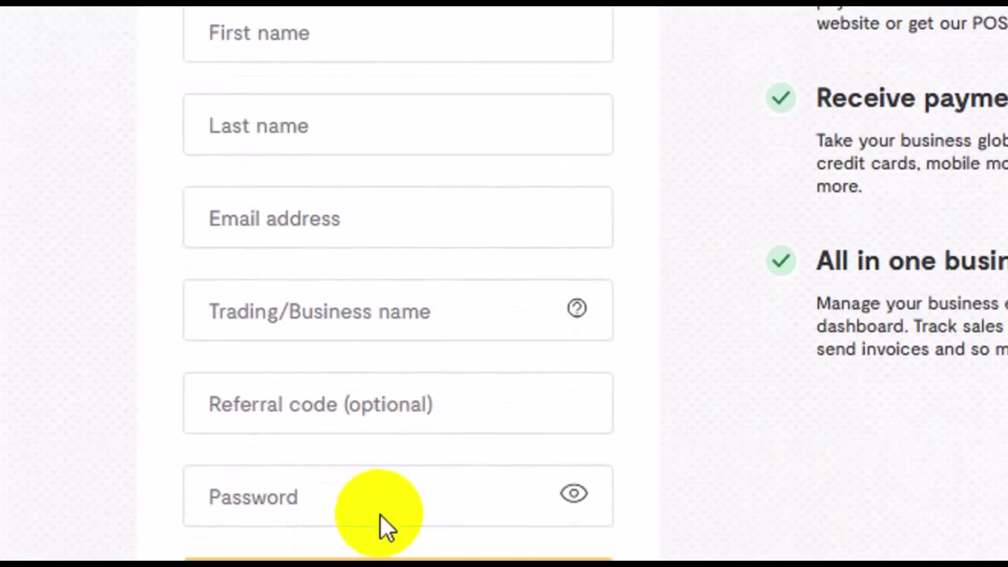
Reveal the password rules on the blank sign-up form and scroll through it
{"action": "left_click", "coordinate": [378, 515]}
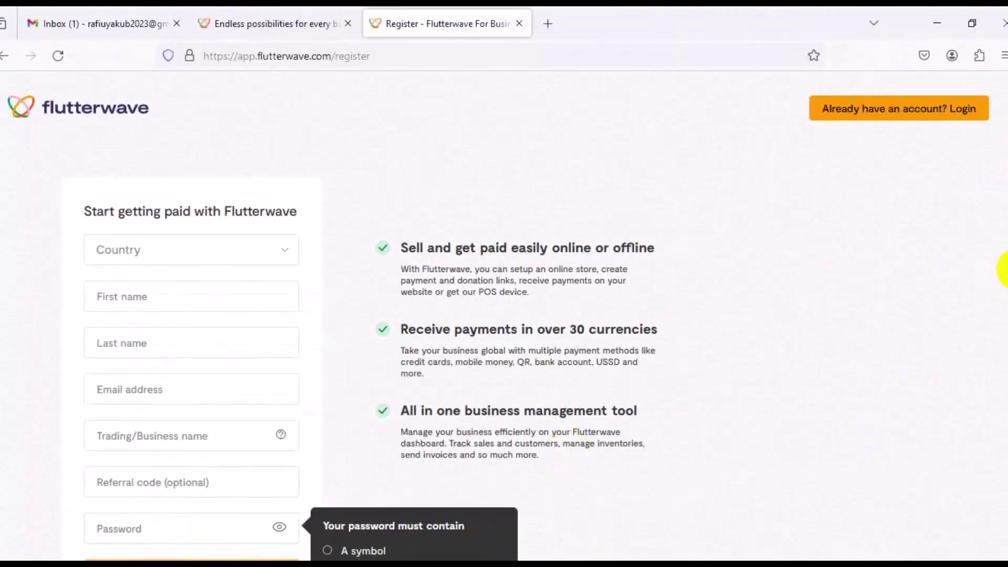
{"action": "scroll", "coordinate": [1002, 269], "scroll_direction": "down", "scroll_amount": 3}
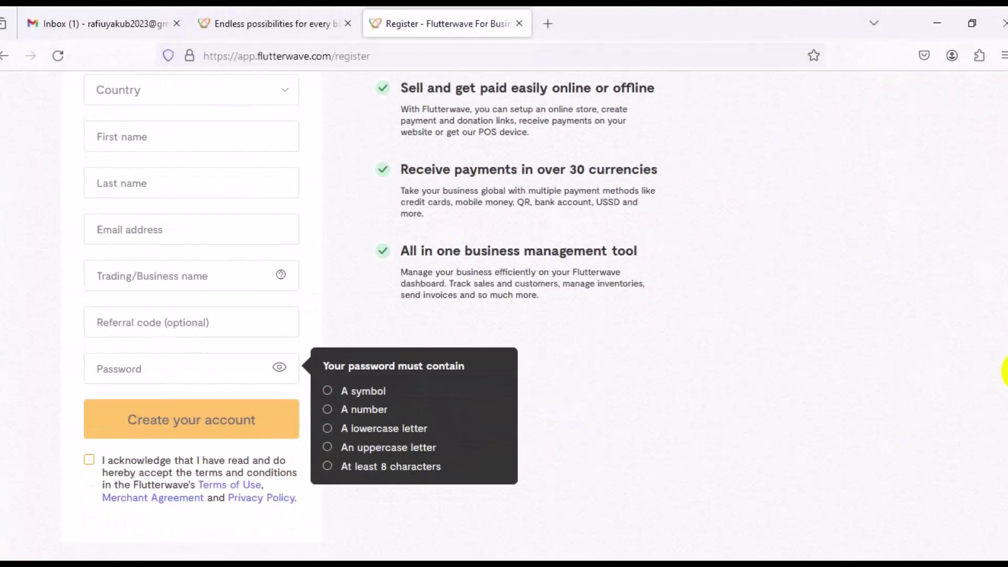
{"action": "scroll", "coordinate": [1006, 372], "scroll_direction": "up", "scroll_amount": 3}
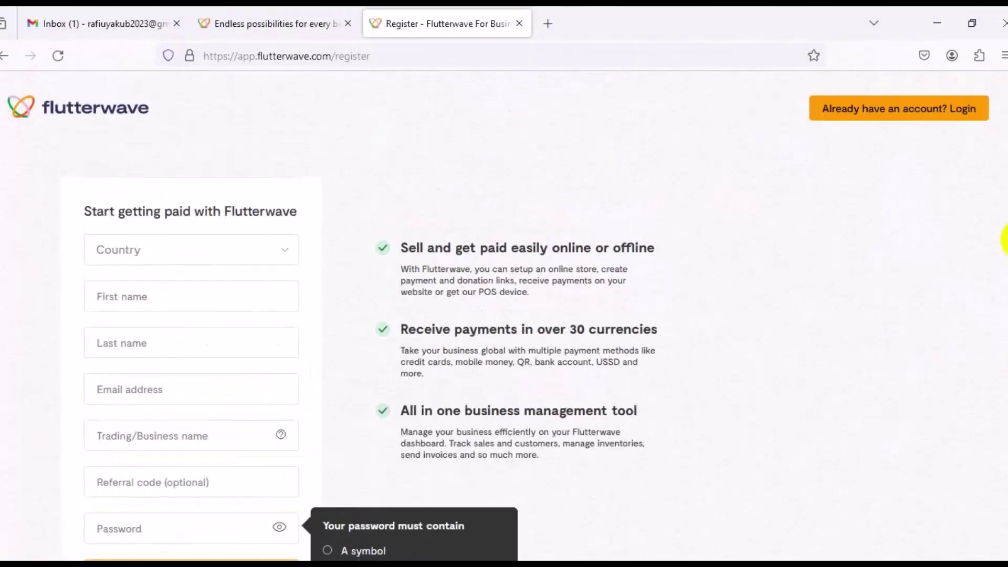
Set the country to Nigeria and enter the owner's first name and e-mail address
{"action": "left_click", "coordinate": [231, 253]}
{"action": "left_click", "coordinate": [184, 289]}
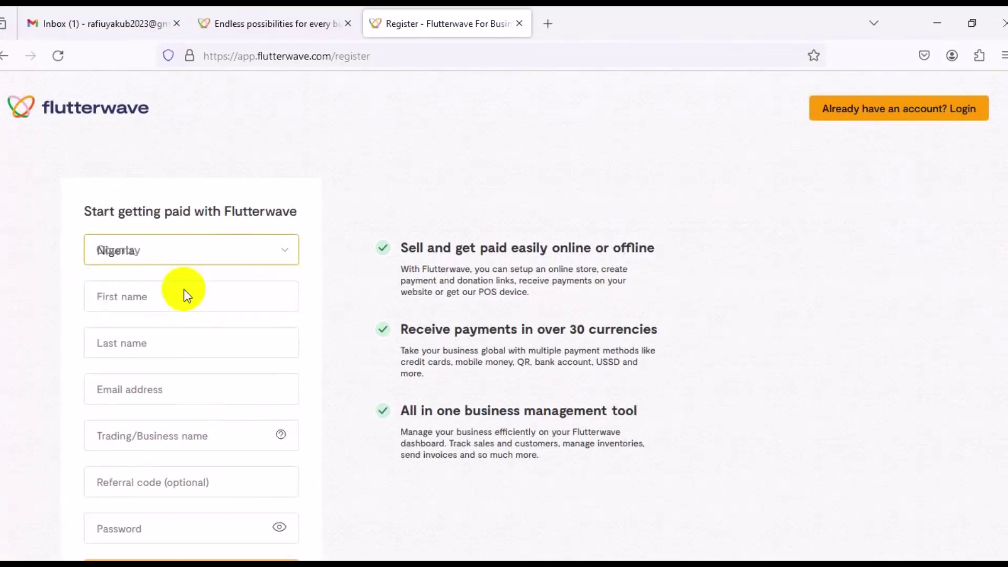
{"action": "left_click", "coordinate": [163, 299]}
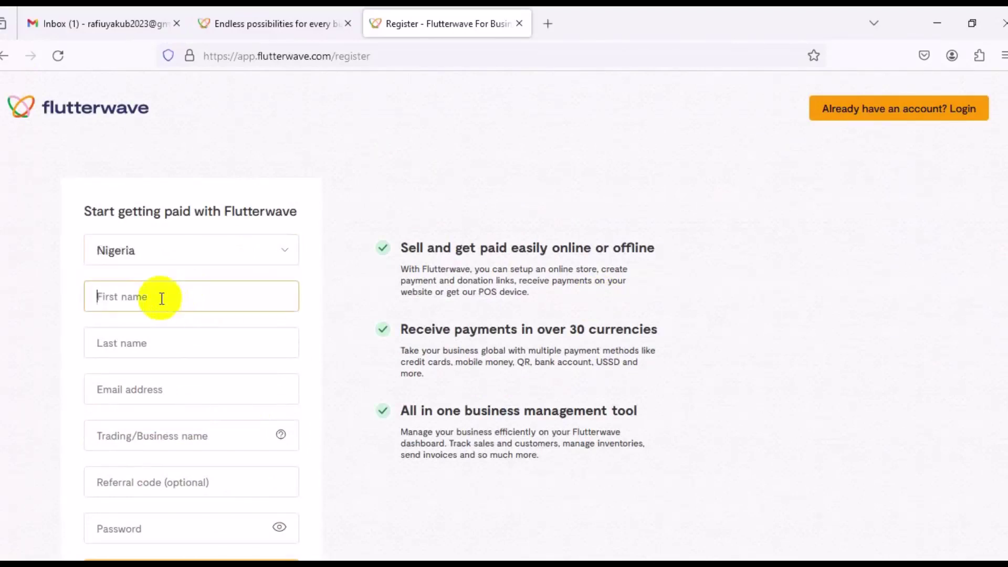
{"action": "left_click", "coordinate": [128, 347]}
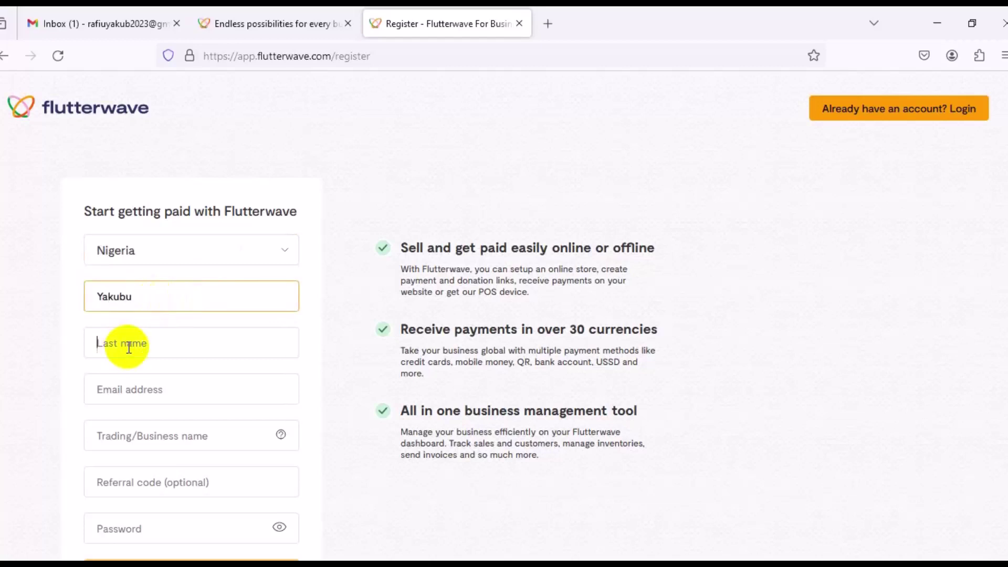
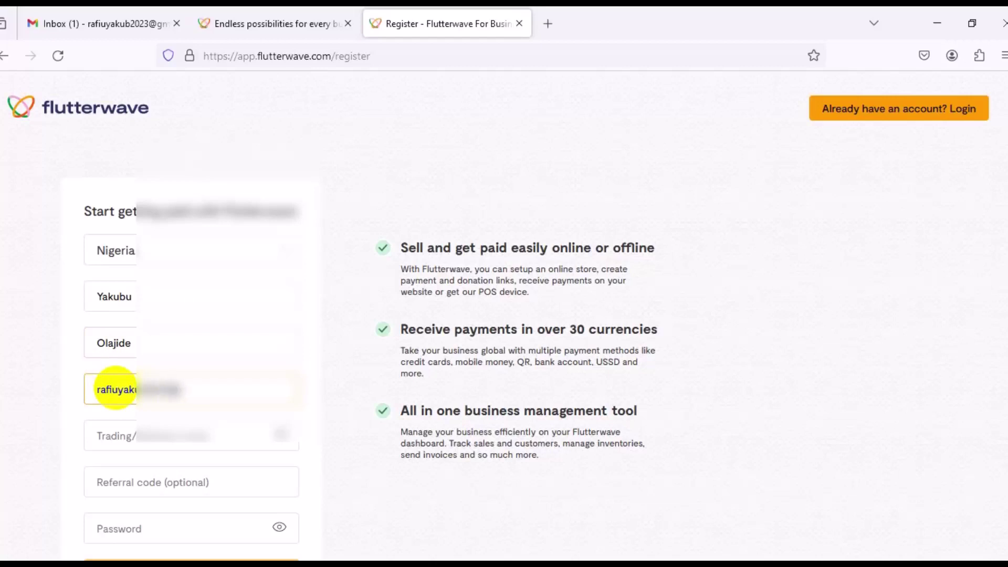
Enter trading name Import2023 and a password, accept the terms, and submit the registration
{"action": "left_click", "coordinate": [138, 444]}
{"action": "type", "text": "Import2023"}
{"action": "left_click", "coordinate": [183, 527]}
{"action": "type", "text": "************"}
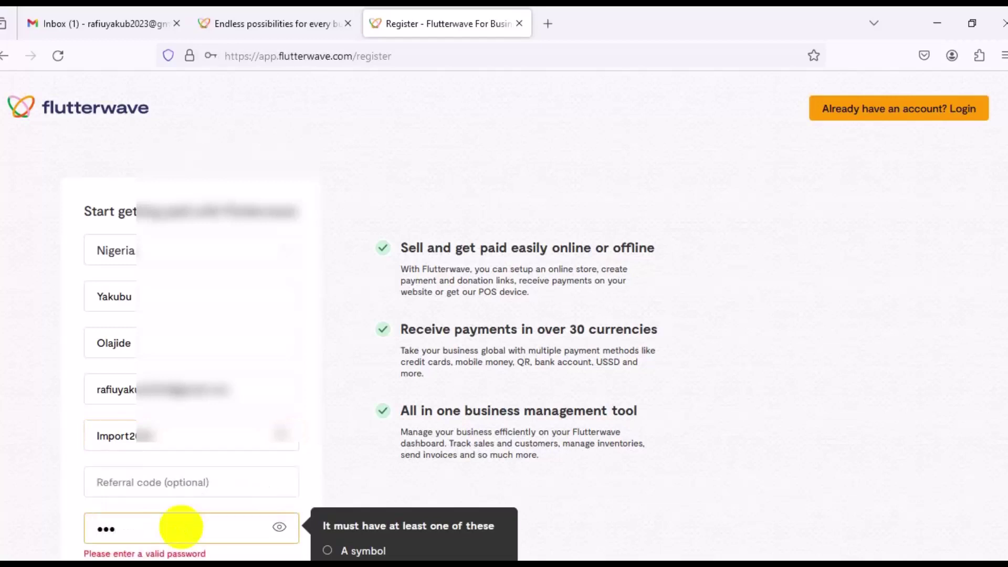
{"action": "scroll", "coordinate": [998, 315], "scroll_direction": "down", "scroll_amount": 3}
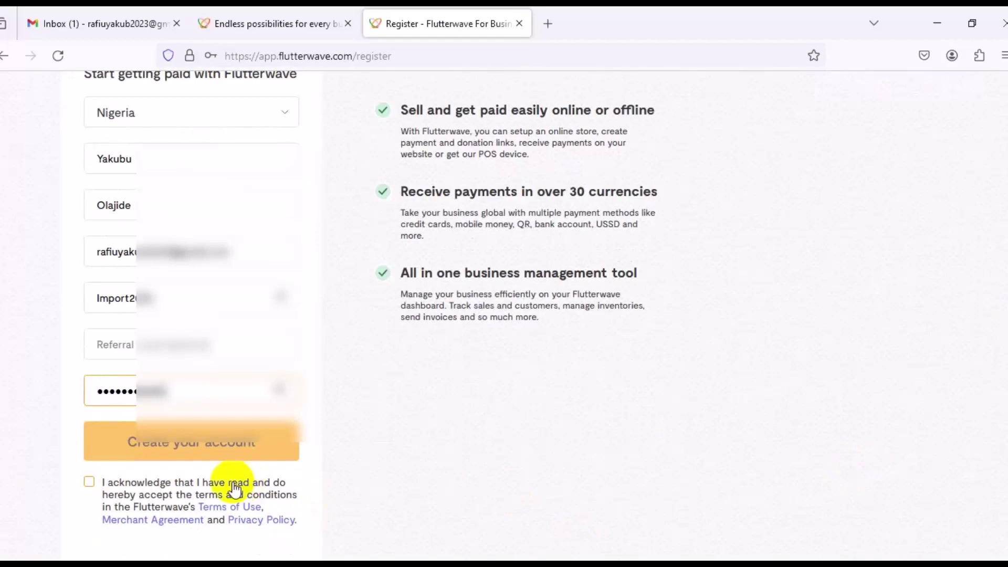
{"action": "left_click", "coordinate": [89, 484]}
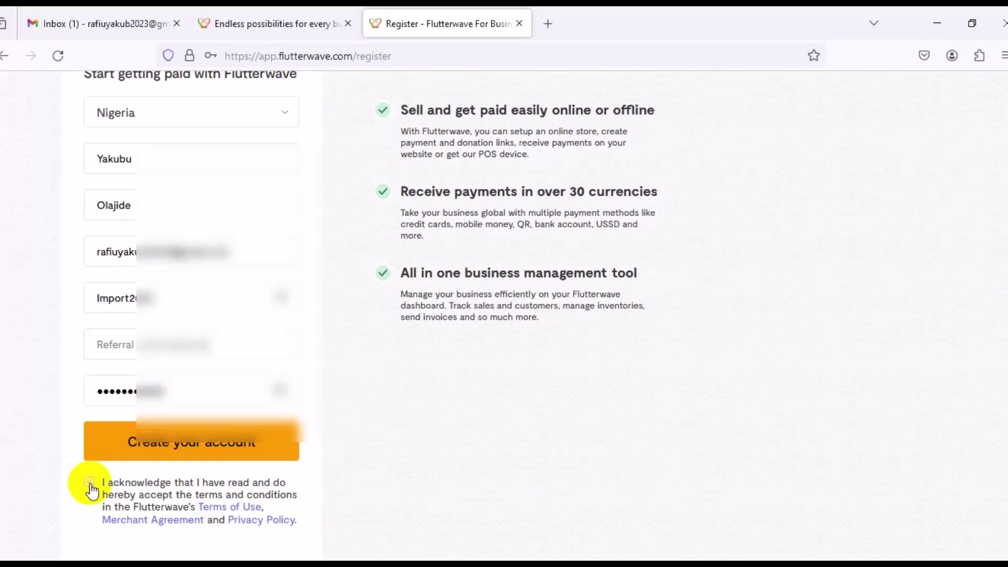
{"action": "left_click", "coordinate": [173, 454]}
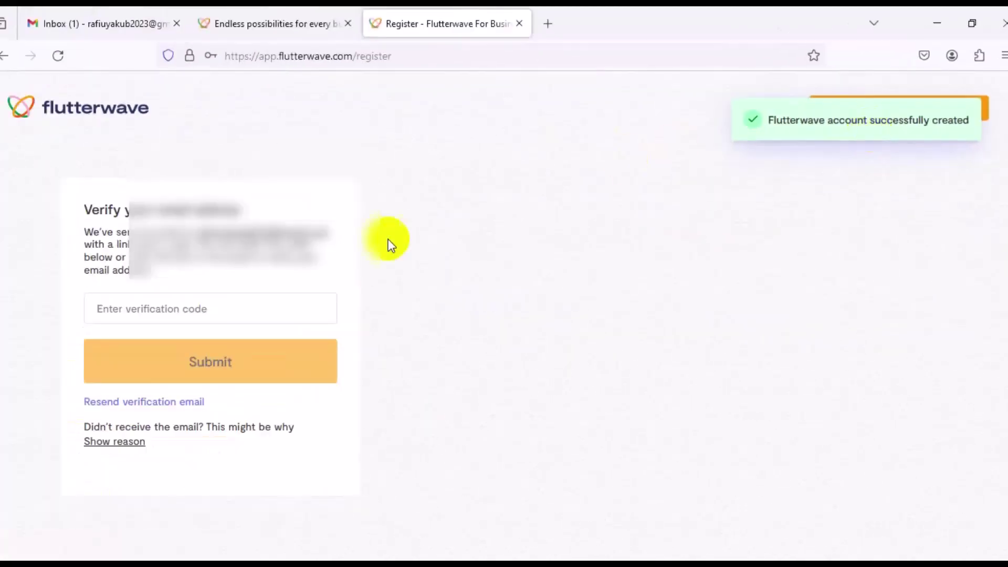
Focus the verification code field, then switch to the Gmail inbox tab
{"action": "left_click", "coordinate": [251, 314]}
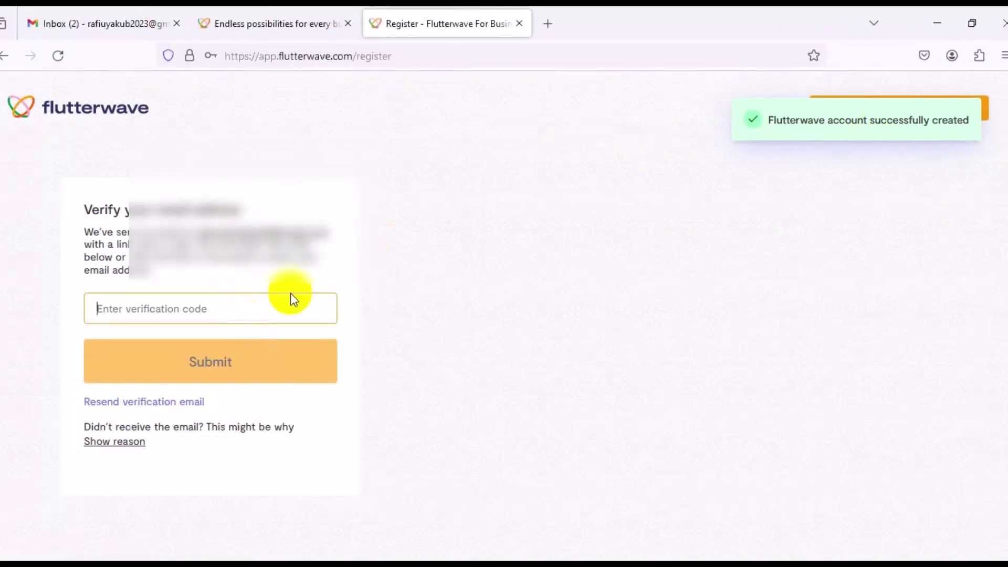
{"action": "left_click", "coordinate": [137, 17]}
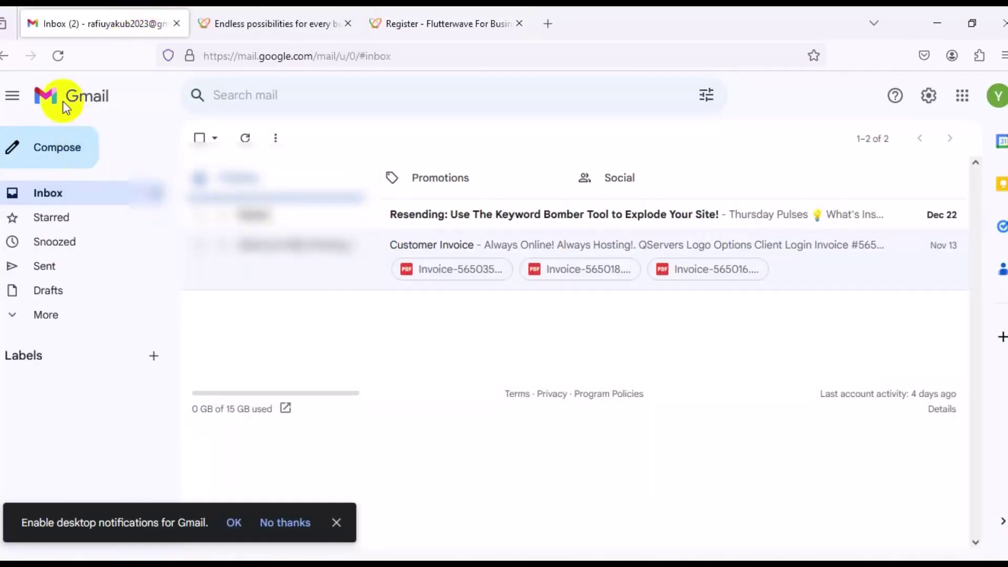
Copy the code from the Flutterwave Email Verification message and return to the verification page
{"action": "left_click", "coordinate": [58, 56]}
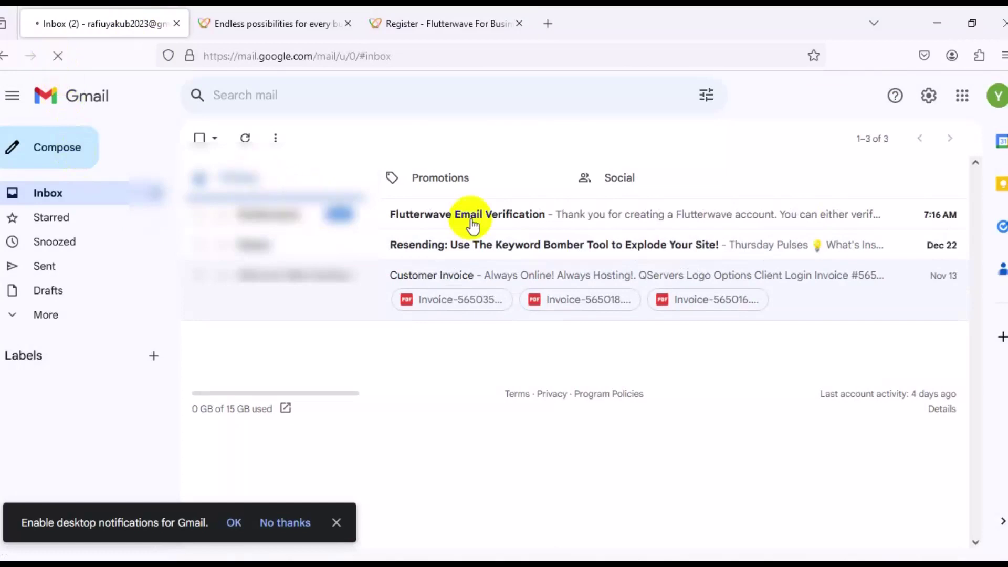
{"action": "left_click", "coordinate": [472, 223]}
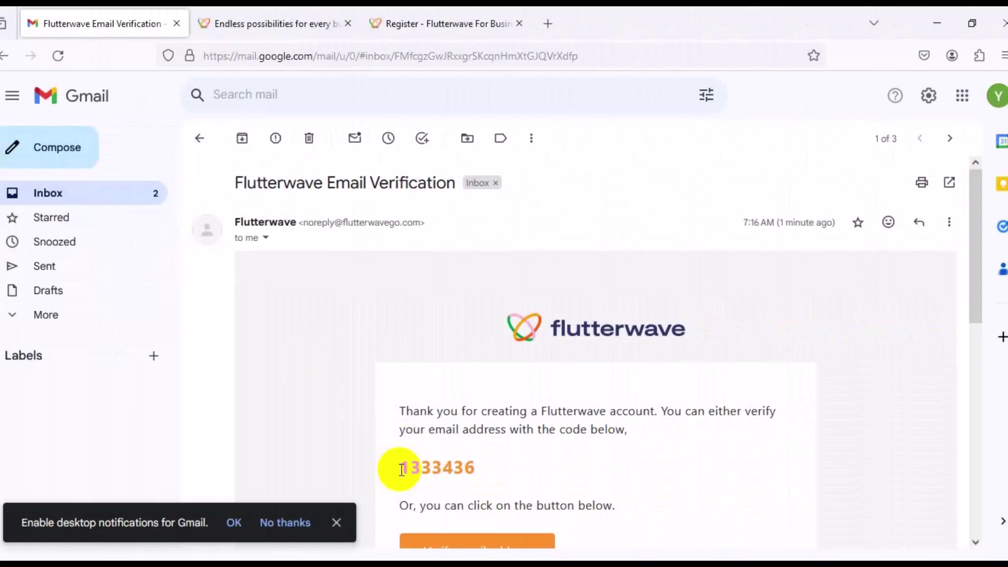
{"action": "left_click_drag", "start_coordinate": [402, 469], "coordinate": [476, 466]}
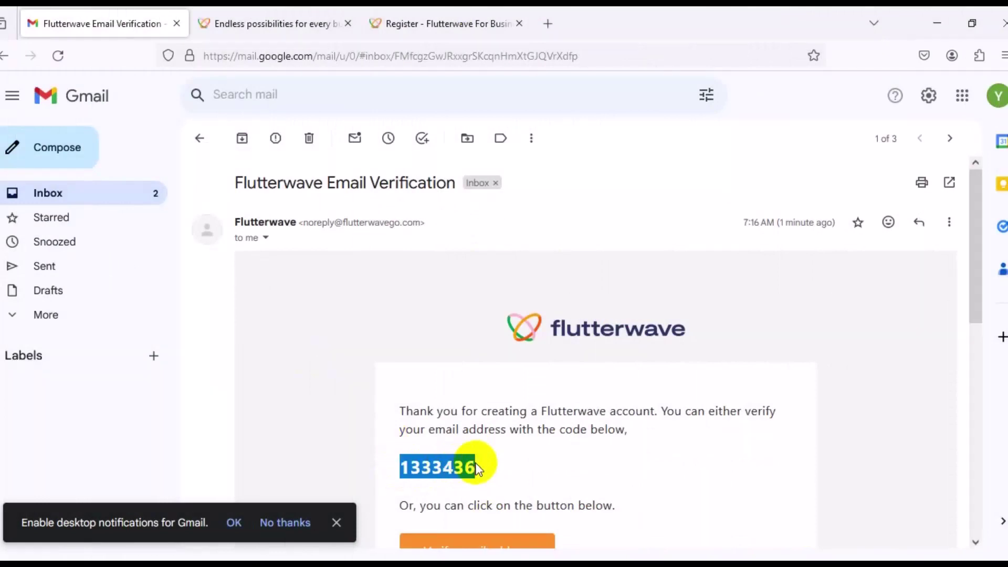
{"action": "right_click", "coordinate": [475, 465]}
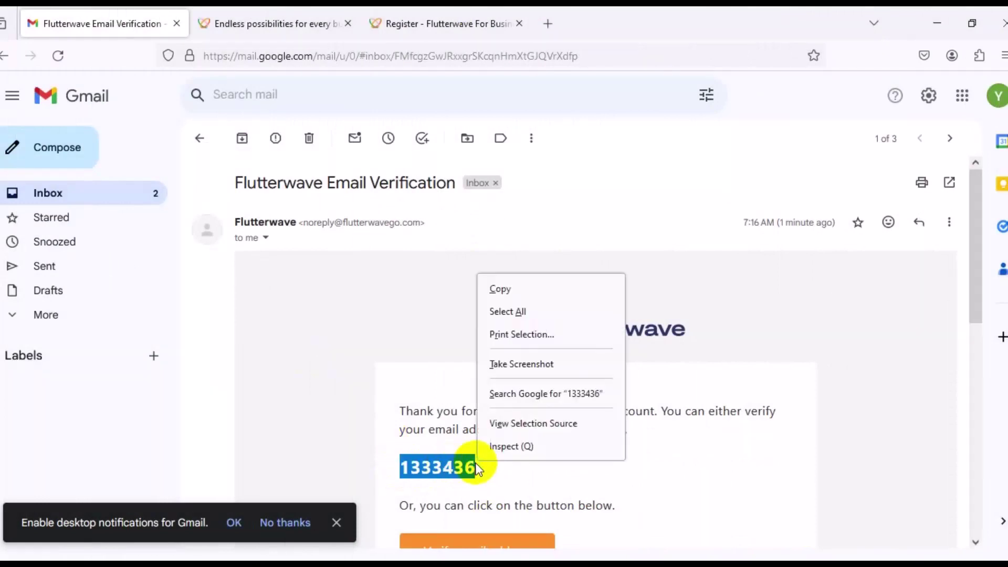
{"action": "left_click", "coordinate": [533, 297]}
{"action": "left_click", "coordinate": [416, 16]}
{"action": "left_click", "coordinate": [230, 314]}
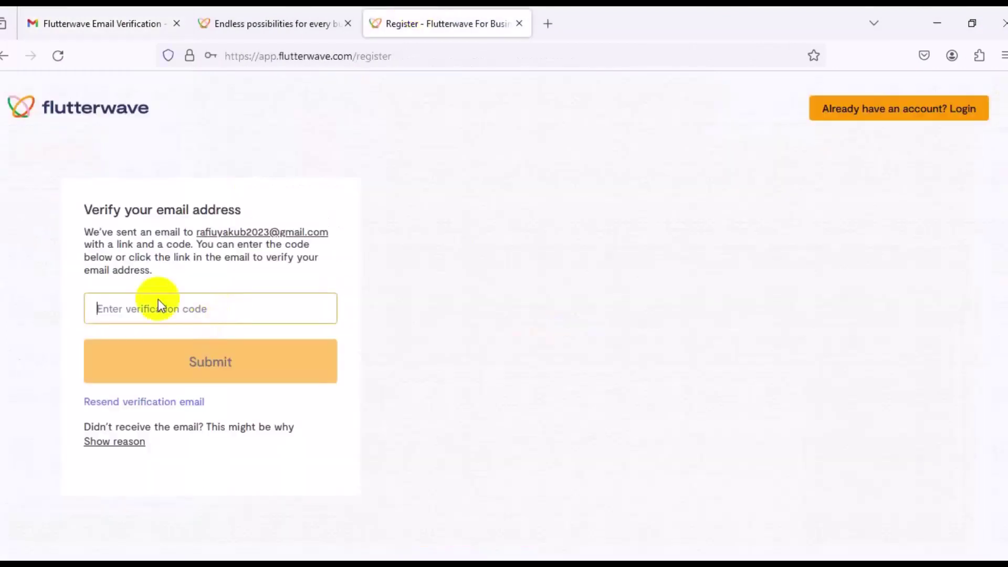
Paste the copied code into the verification field and submit it
{"action": "key", "text": "ctrl+v"}
{"action": "left_click", "coordinate": [186, 364]}
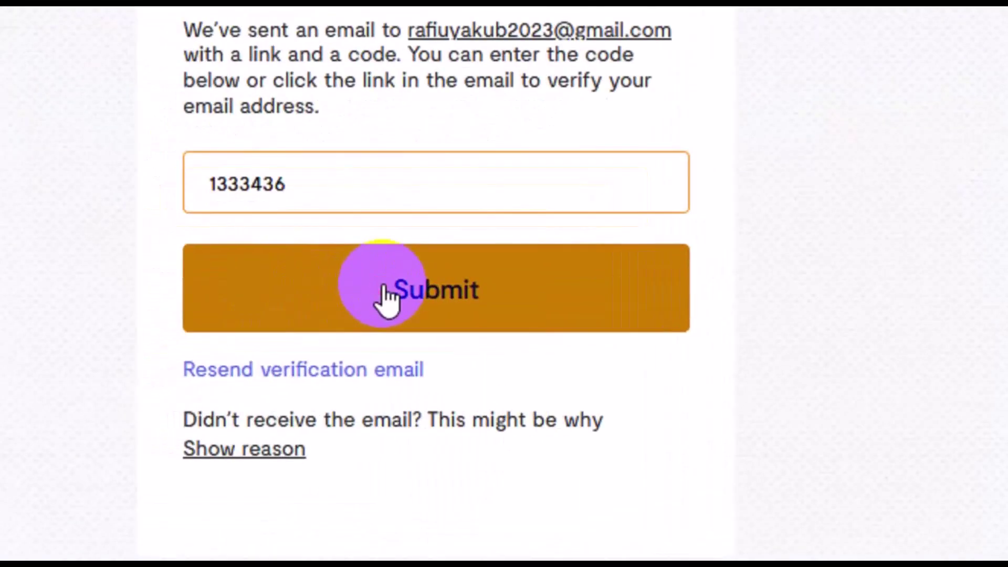
{"action": "scroll", "coordinate": [473, 367], "scroll_direction": "down", "scroll_amount": 3}
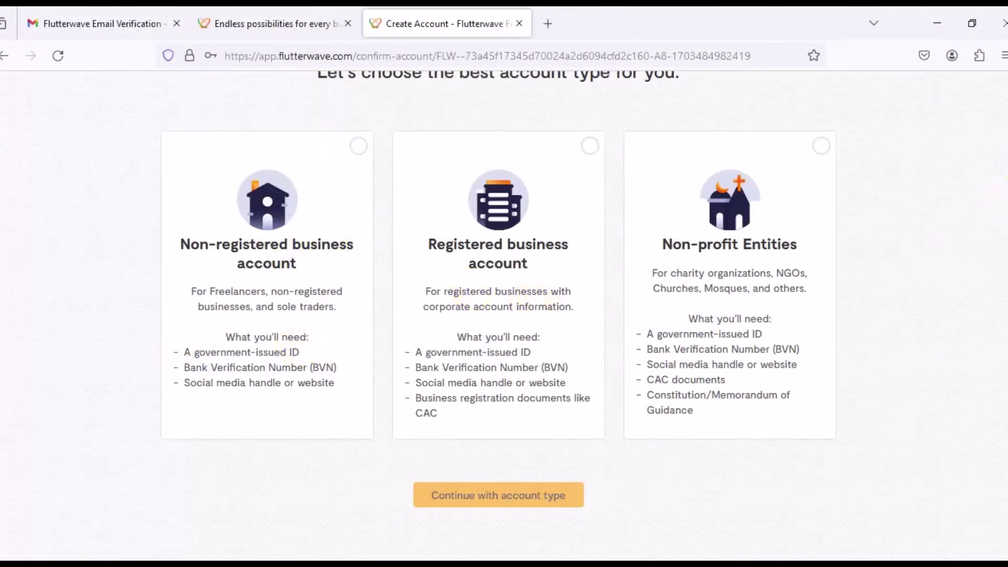
{"action": "scroll", "coordinate": [997, 151], "scroll_direction": "up", "scroll_amount": 3}
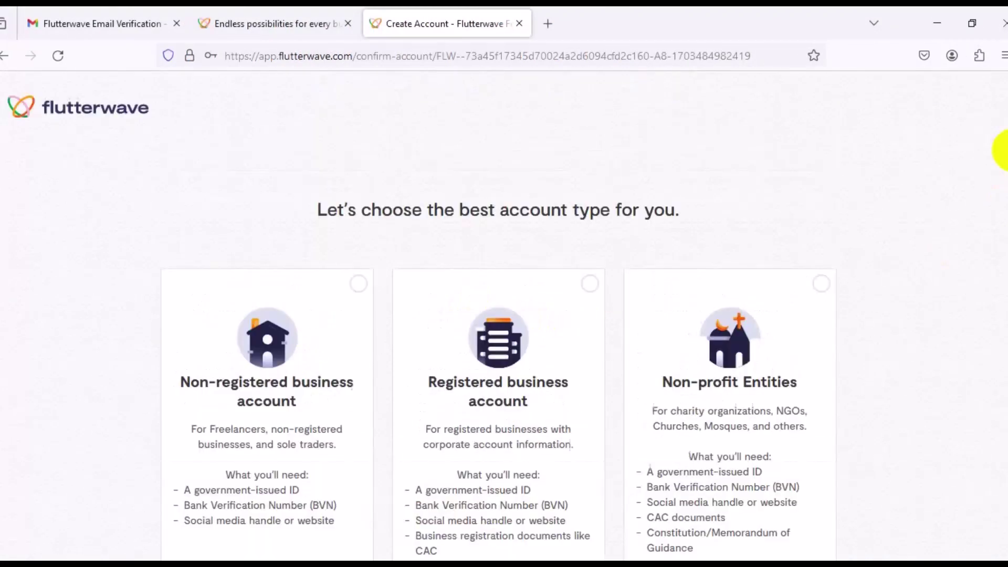
{"action": "scroll", "coordinate": [1003, 151], "scroll_direction": "down", "scroll_amount": 2}
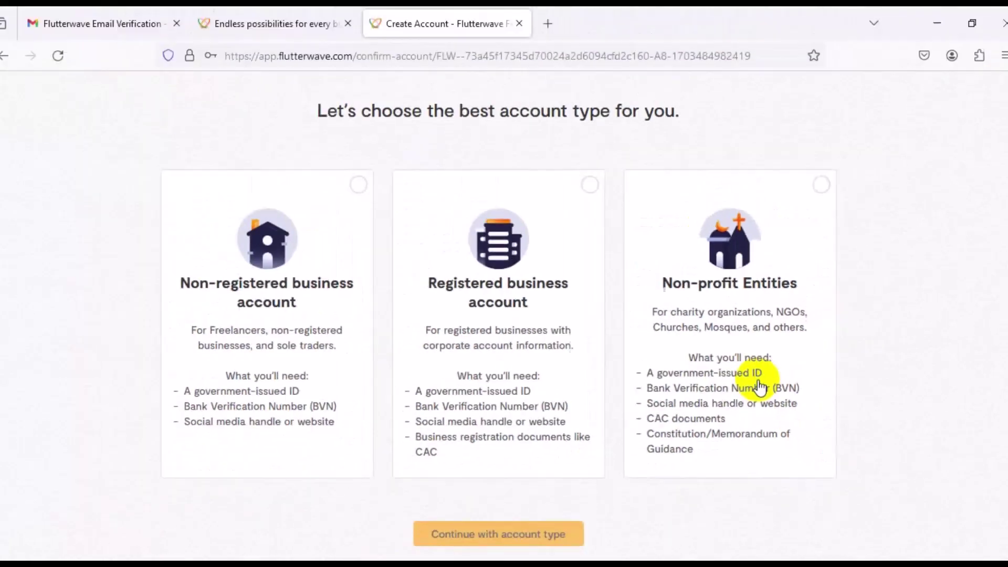
Choose the Non-registered business account type and continue
{"action": "left_click", "coordinate": [284, 298]}
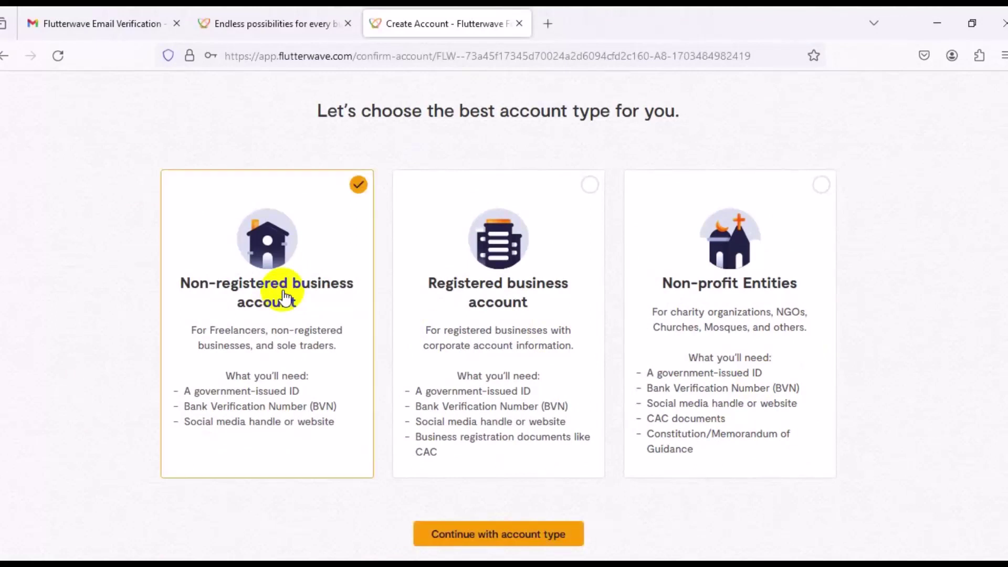
{"action": "left_click", "coordinate": [501, 544]}
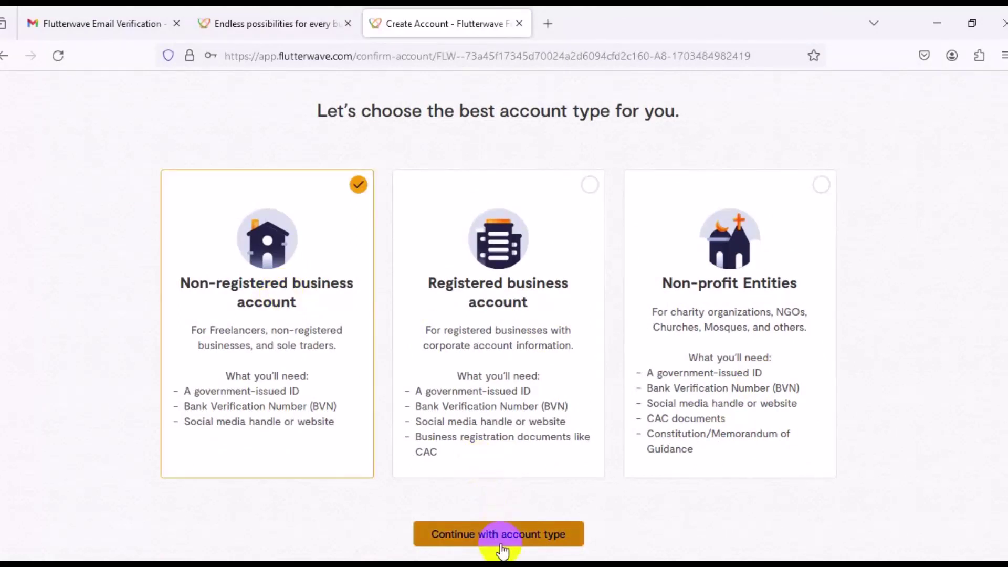
{"action": "left_click", "coordinate": [502, 541]}
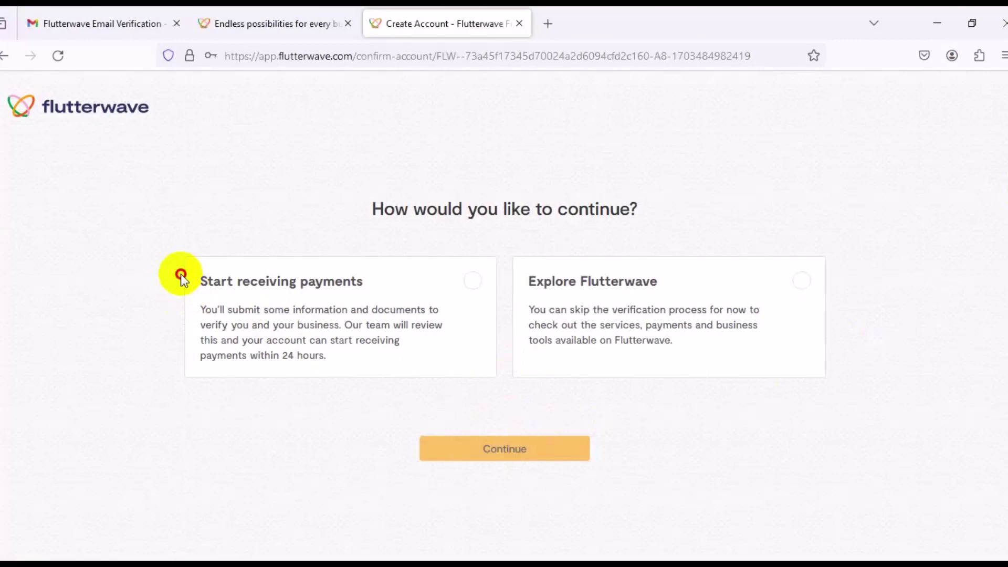
{"action": "left_click_drag", "start_coordinate": [180, 273], "coordinate": [413, 291]}
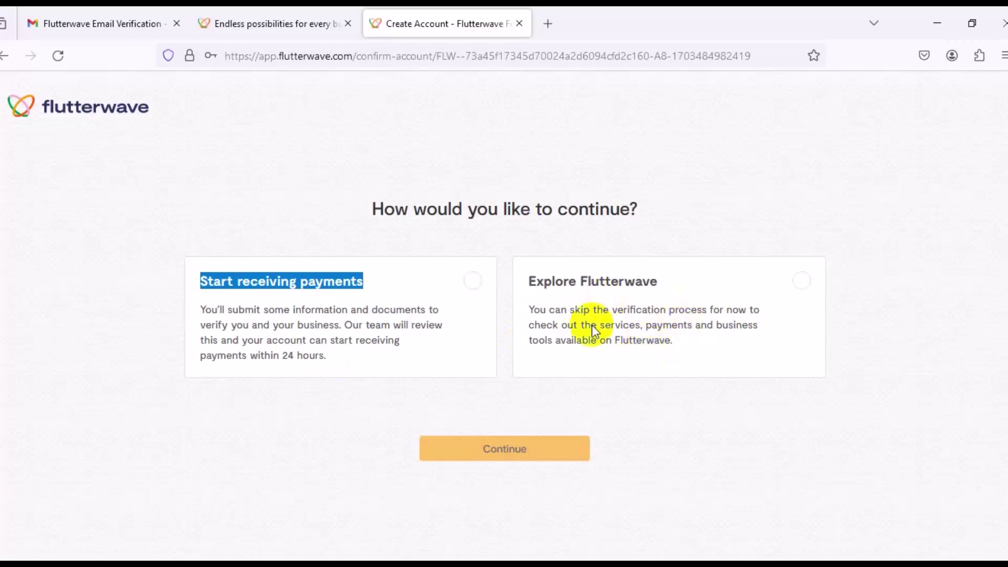
Pick Explore Flutterwave to skip verification and reach the test-mode dashboard
{"action": "left_click", "coordinate": [617, 338]}
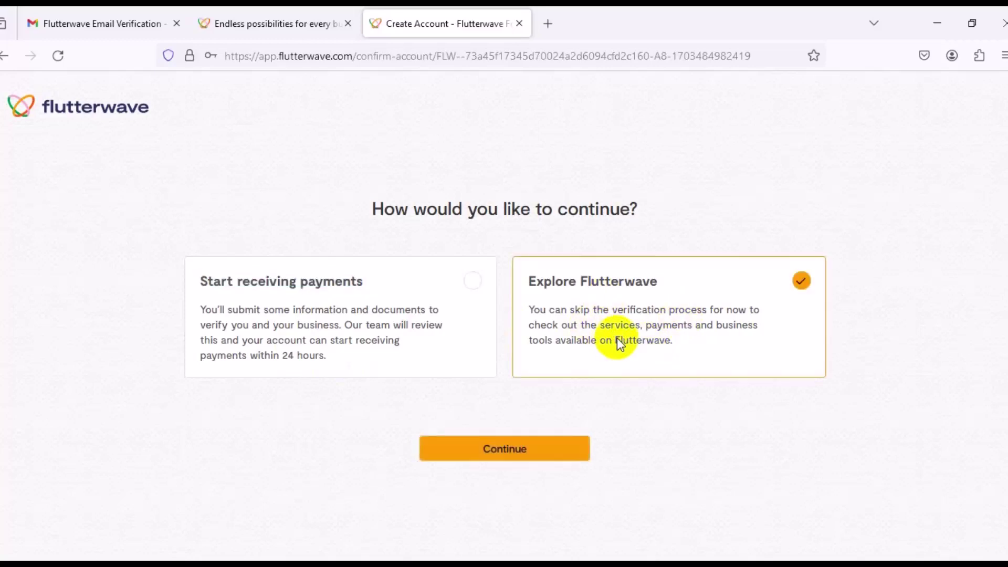
{"action": "left_click", "coordinate": [505, 460]}
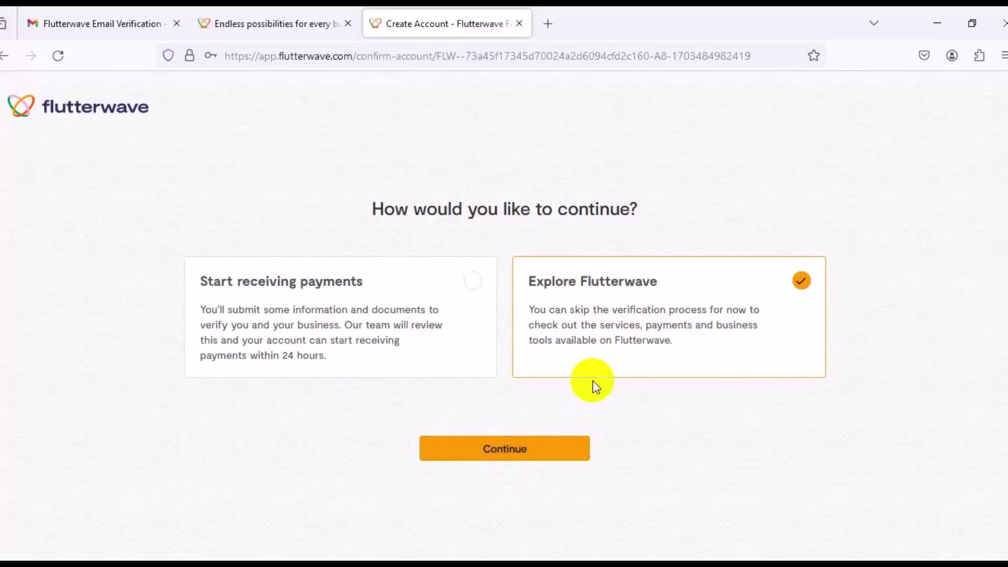
{"action": "left_click", "coordinate": [515, 449]}
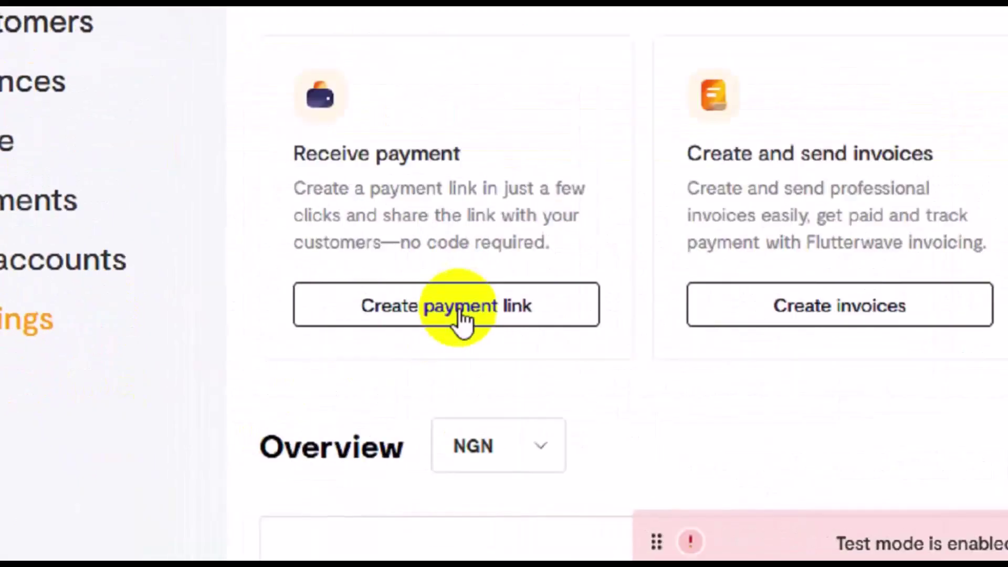
{"action": "left_click", "coordinate": [461, 314]}
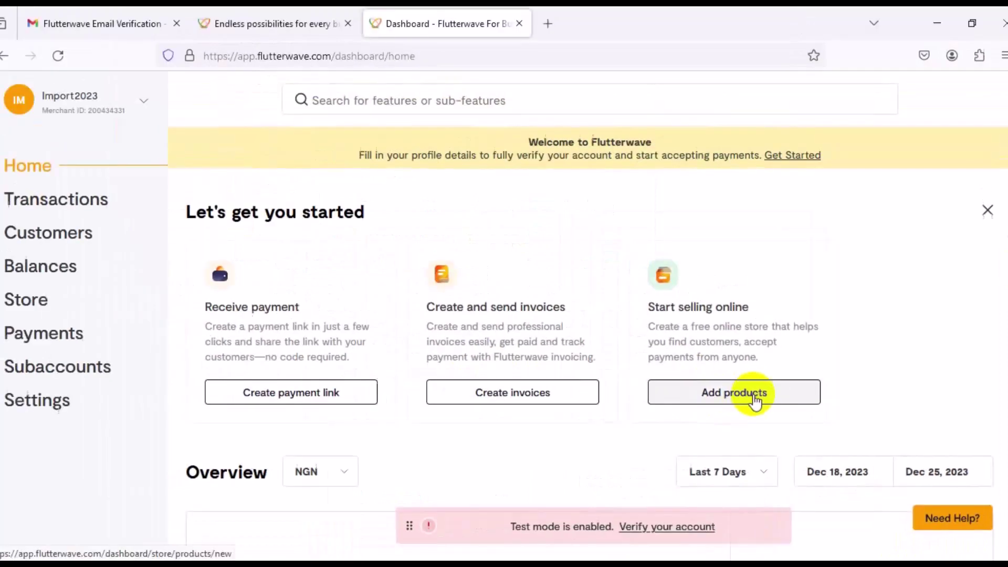
{"action": "scroll", "coordinate": [1004, 270], "scroll_direction": "down", "scroll_amount": 4}
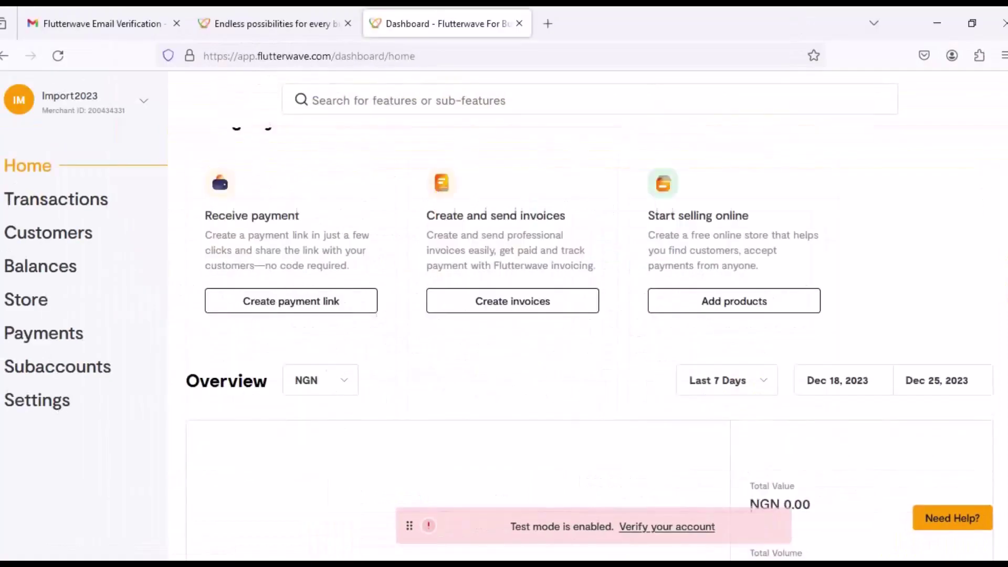
{"action": "scroll", "coordinate": [1004, 388], "scroll_direction": "down", "scroll_amount": 2}
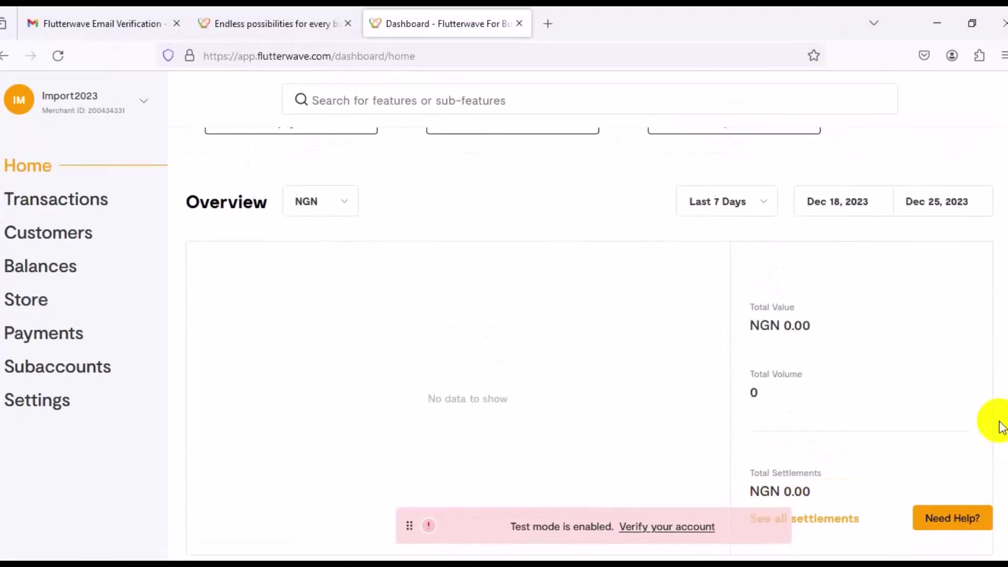
{"action": "left_click", "coordinate": [344, 206]}
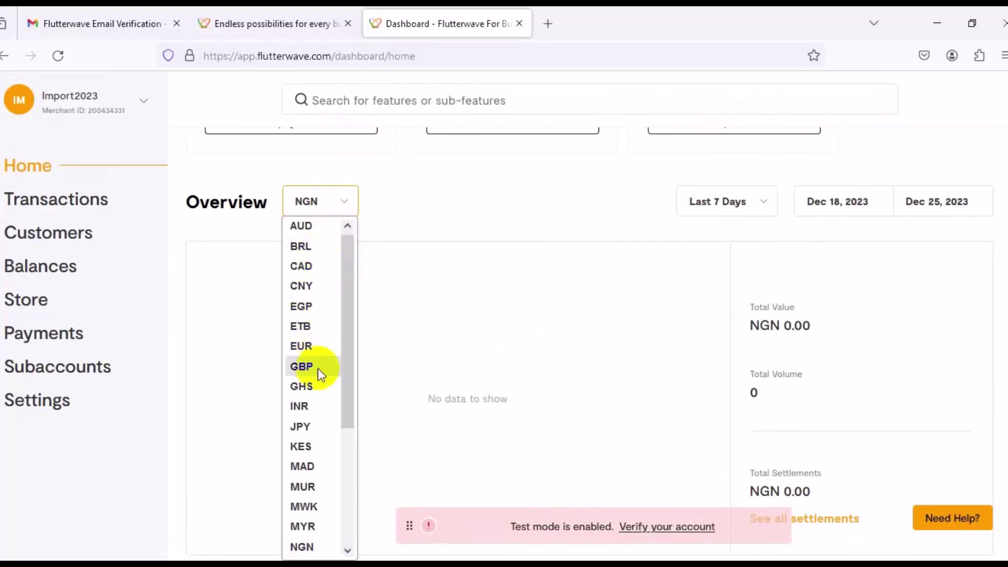
{"action": "left_click_drag", "start_coordinate": [350, 405], "coordinate": [382, 342]}
{"action": "scroll", "coordinate": [568, 306], "scroll_direction": "up", "scroll_amount": 5}
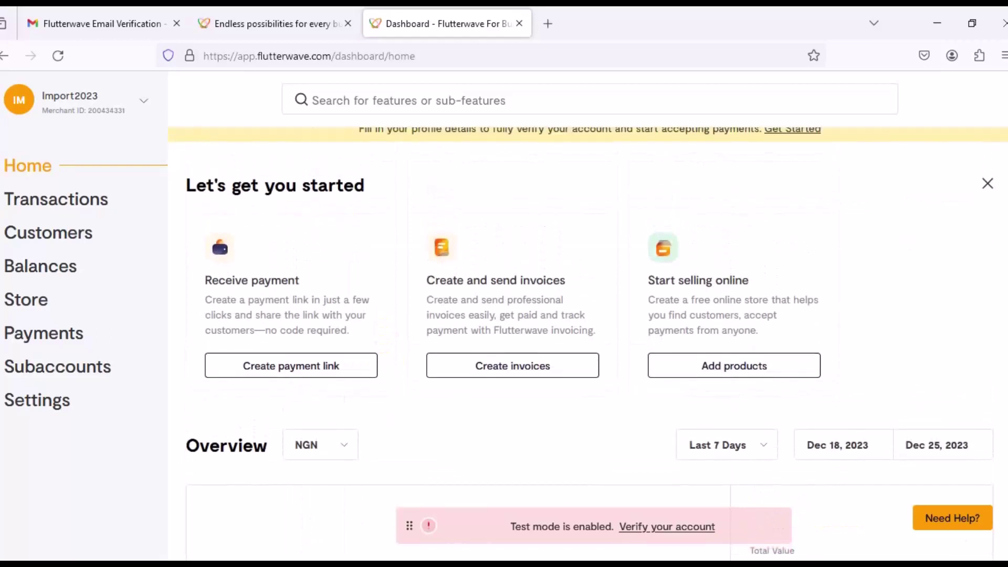
{"action": "scroll", "coordinate": [588, 315], "scroll_direction": "down", "scroll_amount": 5}
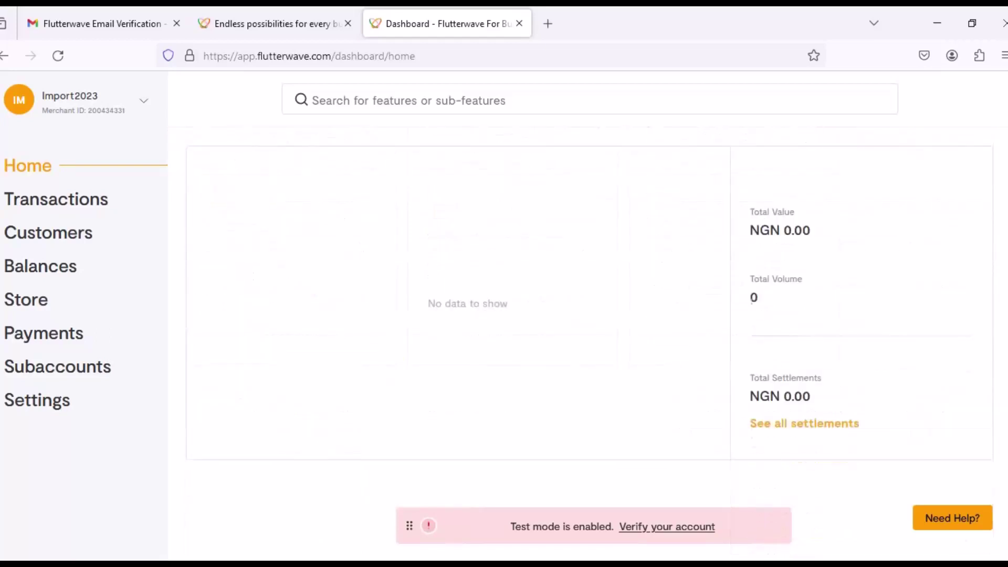
{"action": "scroll", "coordinate": [588, 315], "scroll_direction": "up", "scroll_amount": 5}
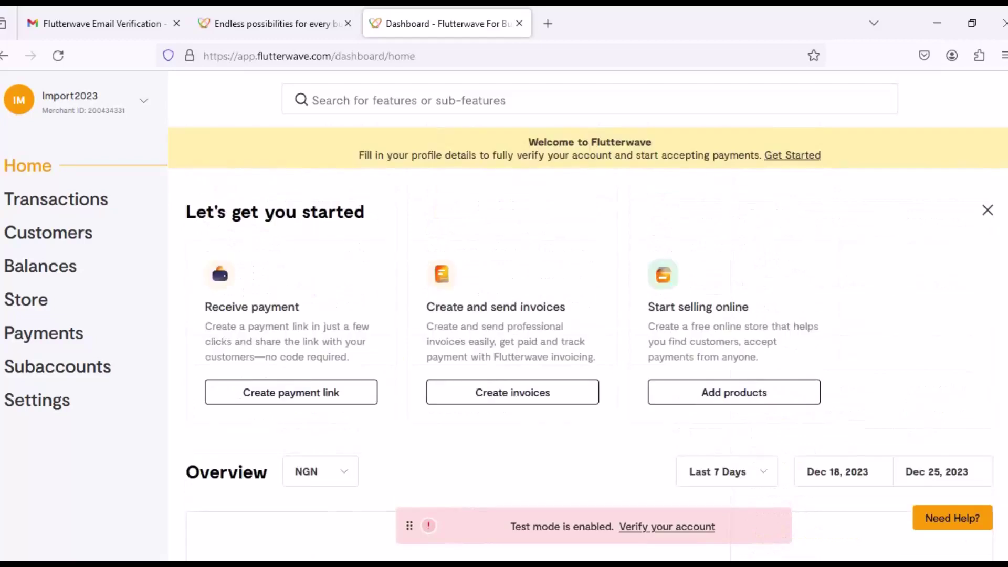